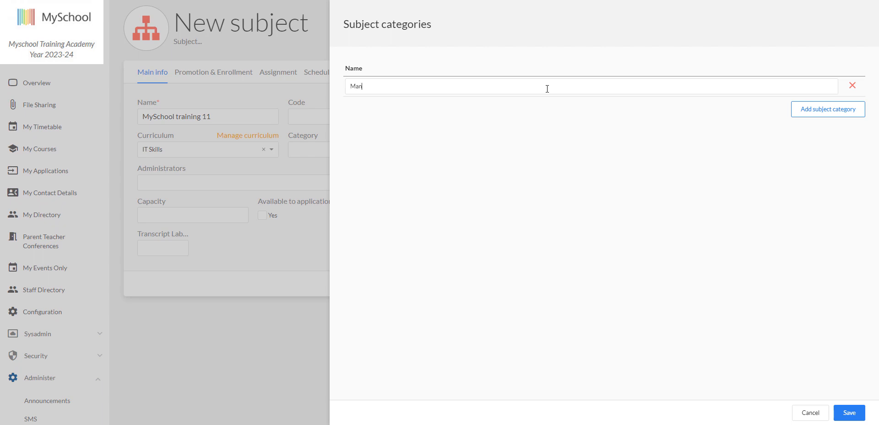
Save the Mandatory subject category and assign it as the new subject's category
click(849, 413)
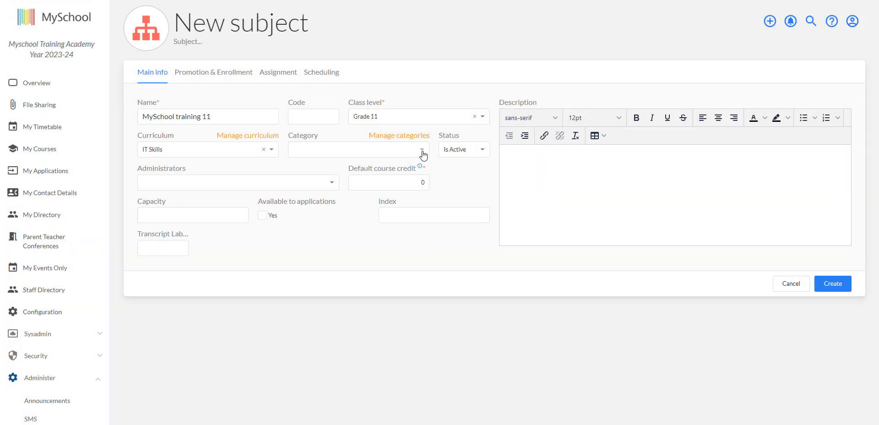
click(423, 156)
click(328, 167)
Set the subject's grade average method to 'Normalizes active term grades averages by assignment types' and categorization to Configurable by teacher
click(278, 72)
click(304, 117)
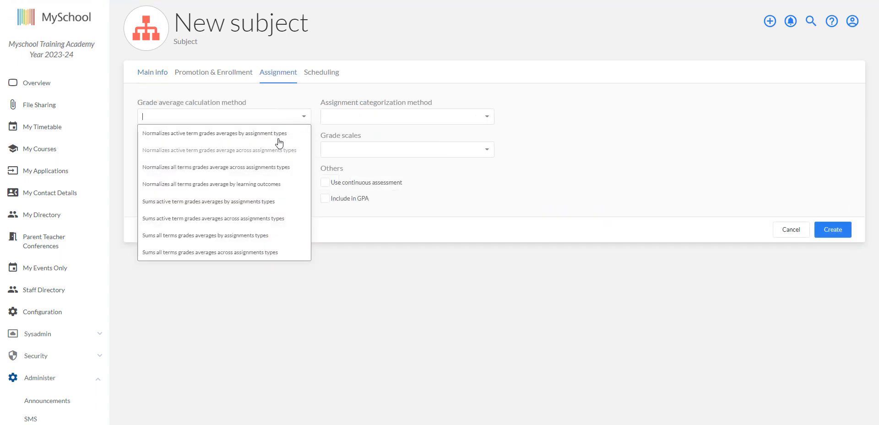
click(279, 135)
click(487, 118)
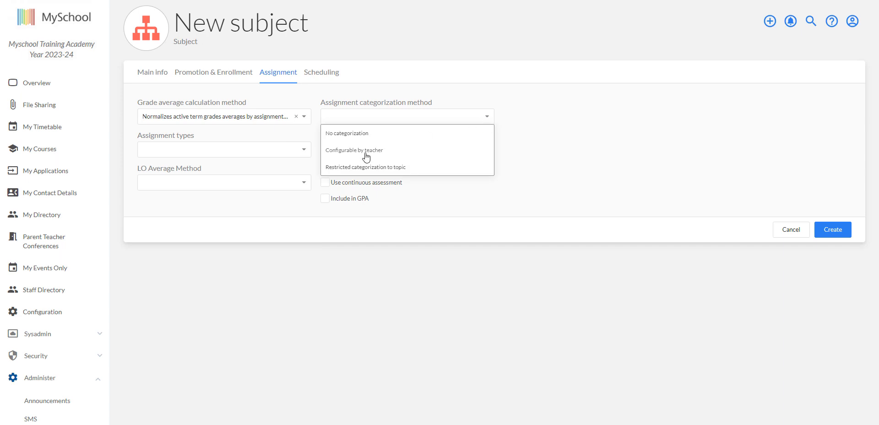
click(366, 157)
Add Class work and Homework as the subject's assignment types
click(304, 149)
click(185, 164)
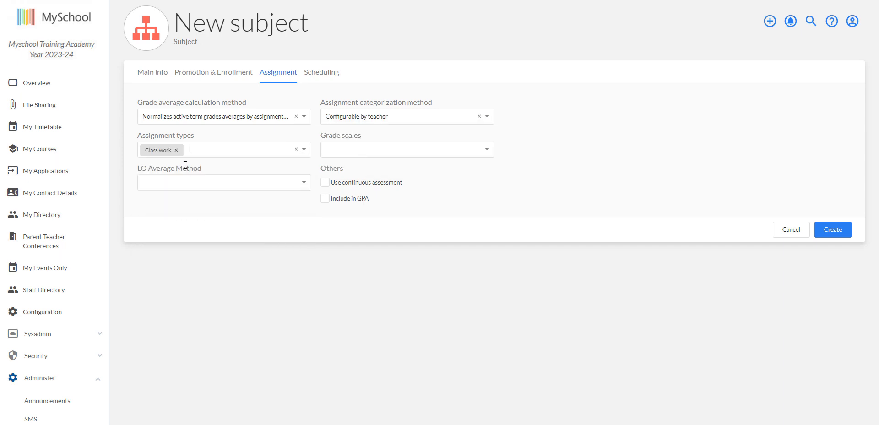
click(304, 150)
click(202, 183)
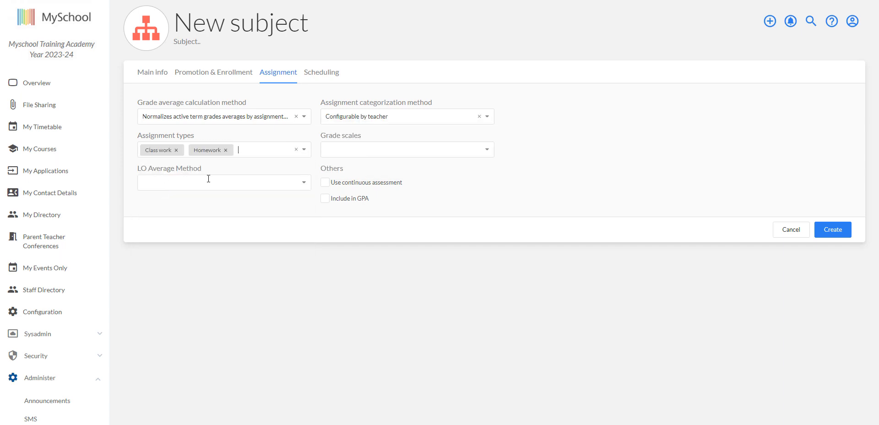
click(305, 151)
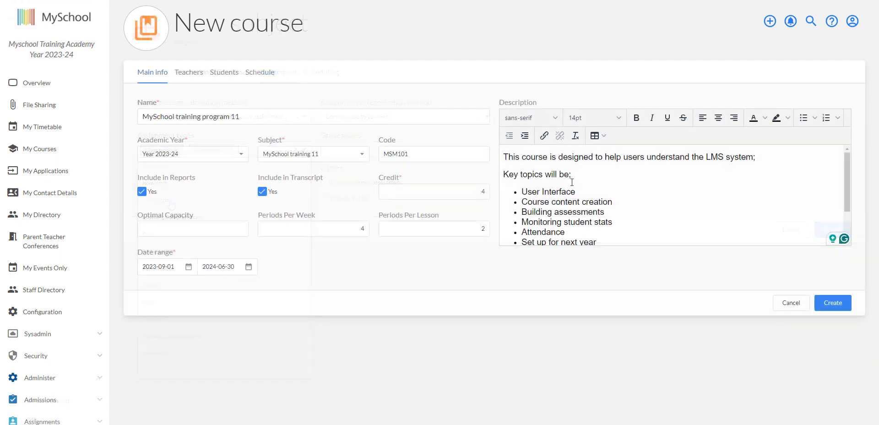
Search staff for 'super' and add the super user account as the course's teacher
scroll(659, 216, down, 4)
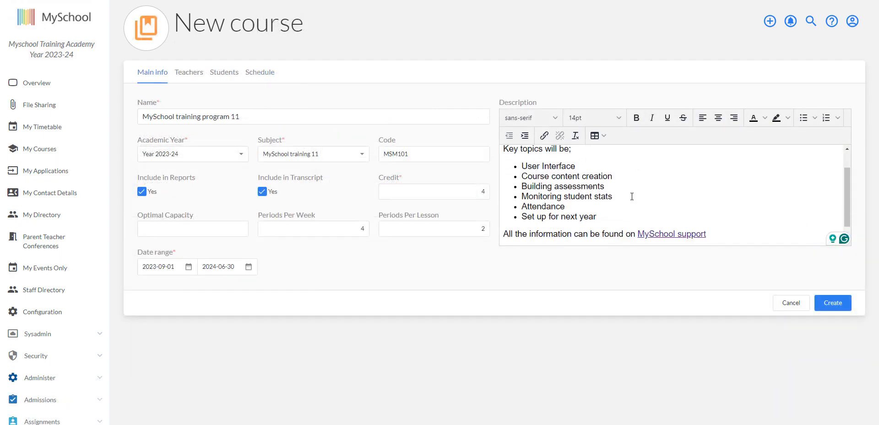
scroll(656, 216, up, 3)
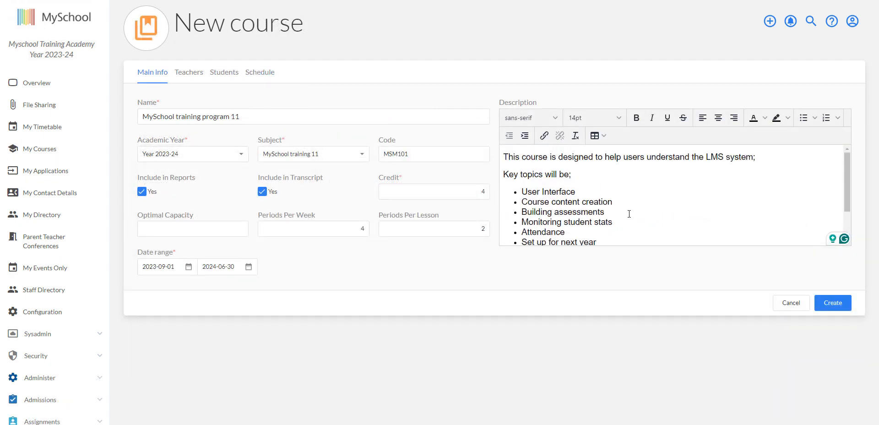
click(194, 79)
click(819, 169)
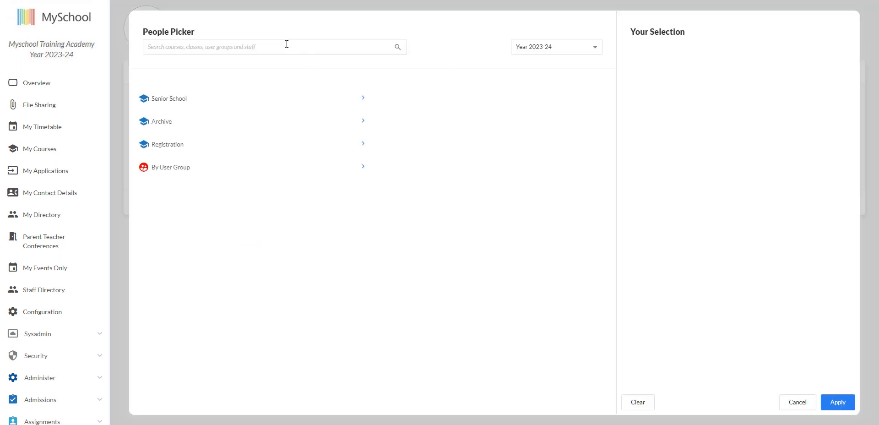
text(super)
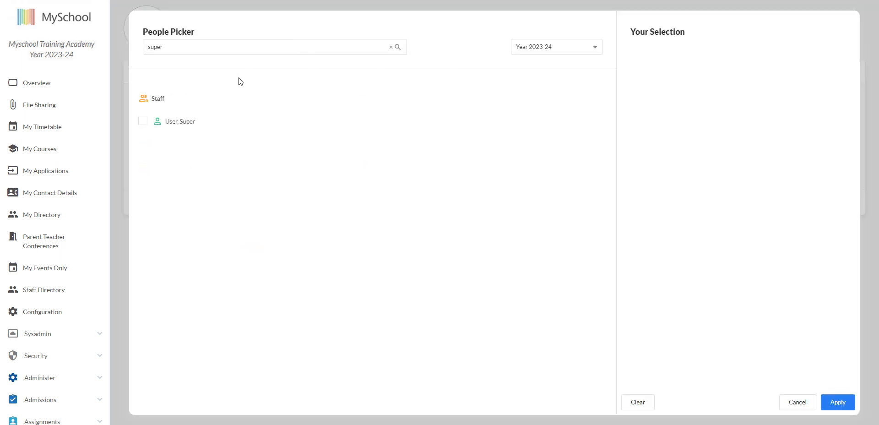
click(143, 122)
click(837, 402)
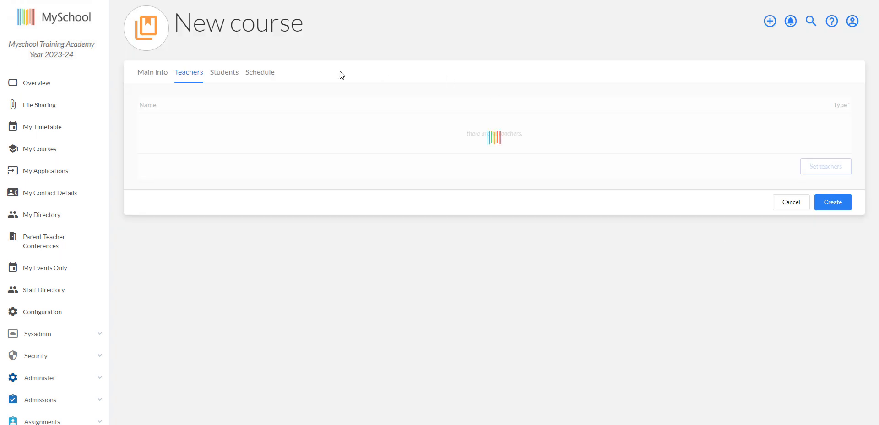
Enroll all Grade 11 students from the Senior School class levels in the course
click(234, 73)
click(817, 168)
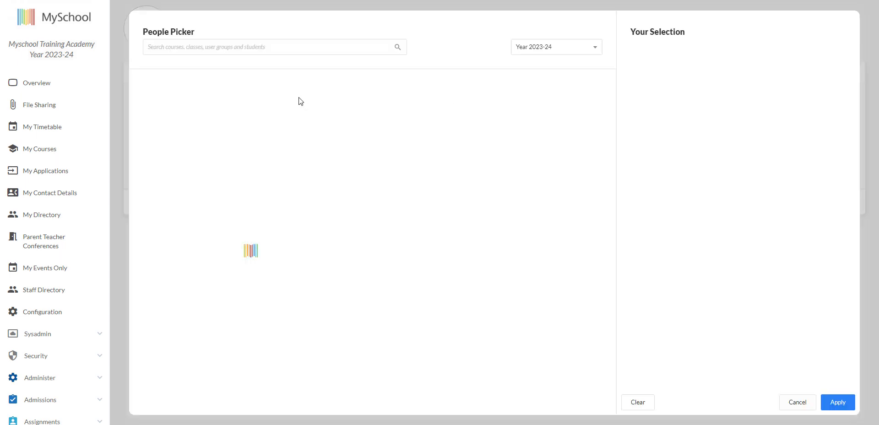
click(165, 98)
click(425, 122)
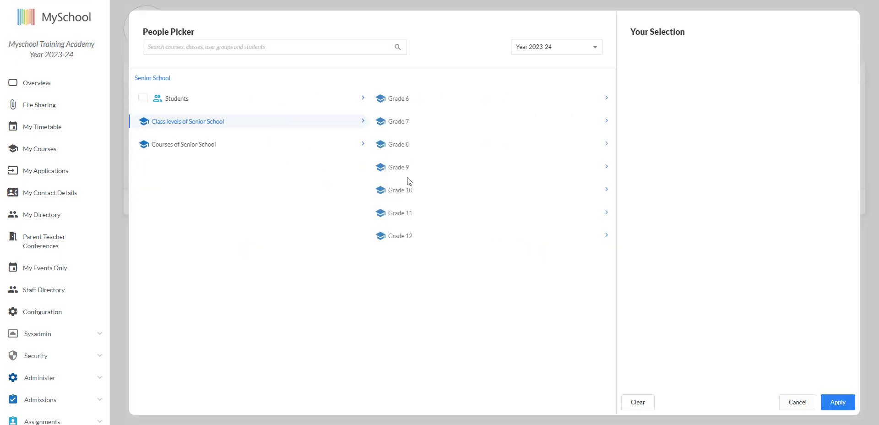
click(409, 212)
click(377, 101)
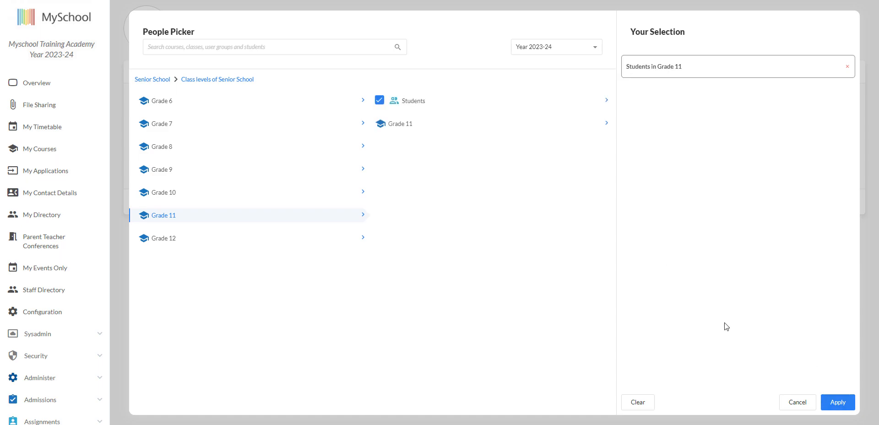
click(837, 402)
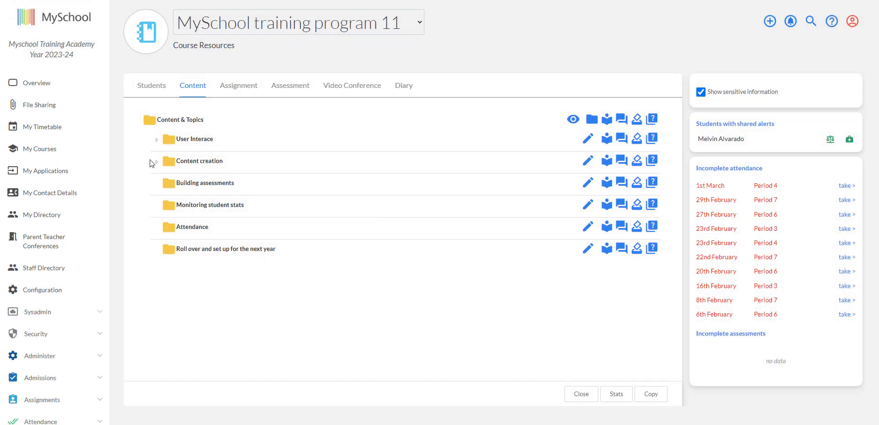
Expand the Content creation folder, edit the description of 'Lesson 3 - Adding Lesson content', and save it
click(156, 162)
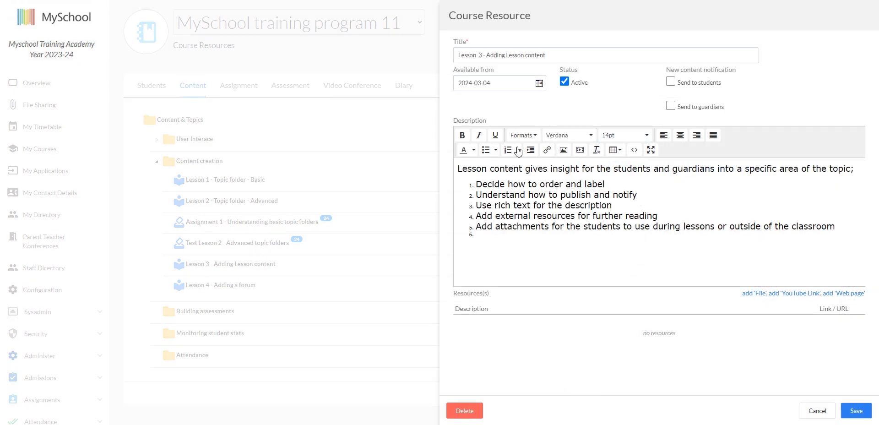
key(BackSpace)
click(856, 410)
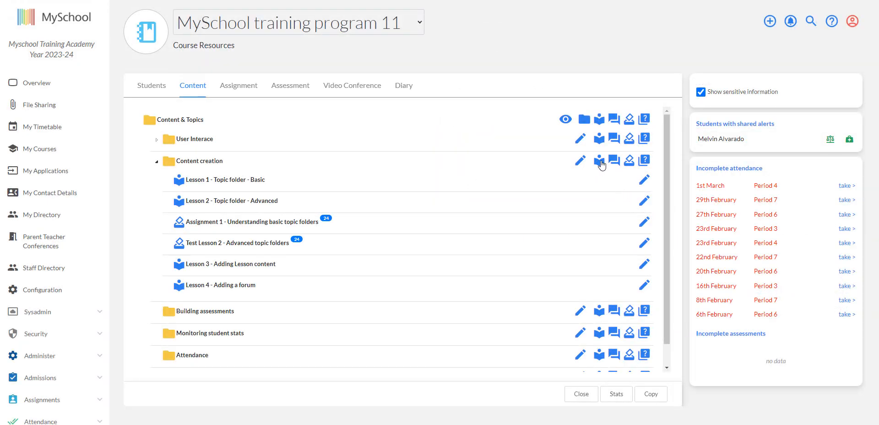
Add lesson content 'Lesson 5 - Use quizzes to test knowledge' to Content creation with description 'Quizzes are a great way to test progress;'
click(600, 162)
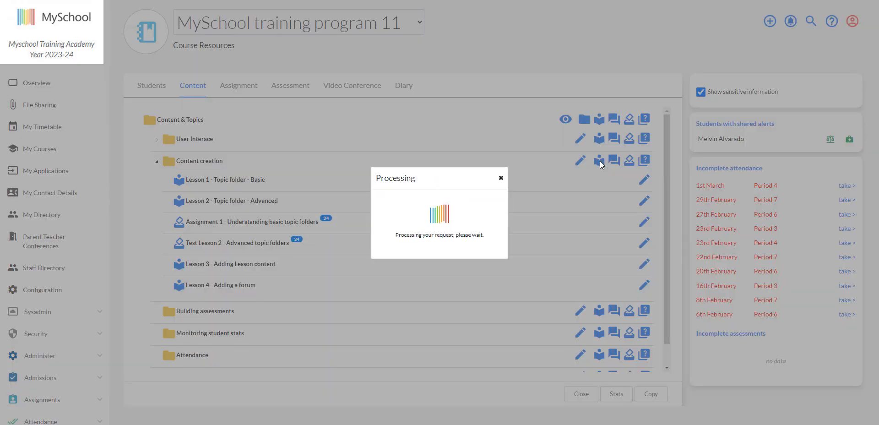
text(Quiz)
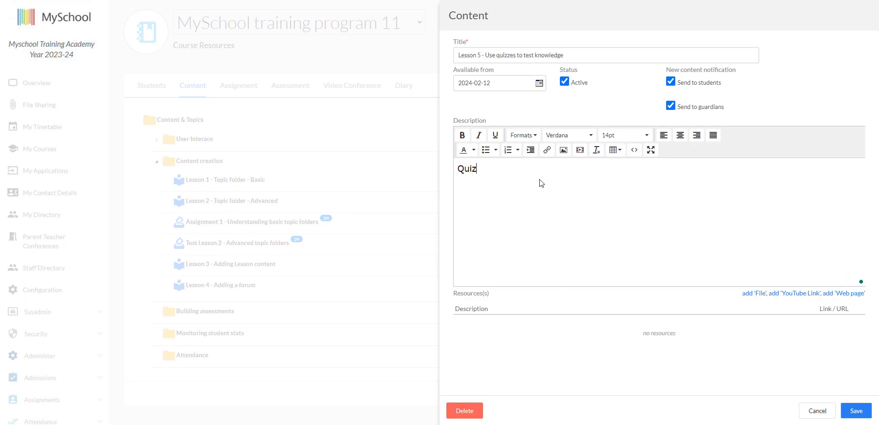
text(zes are a great way to )
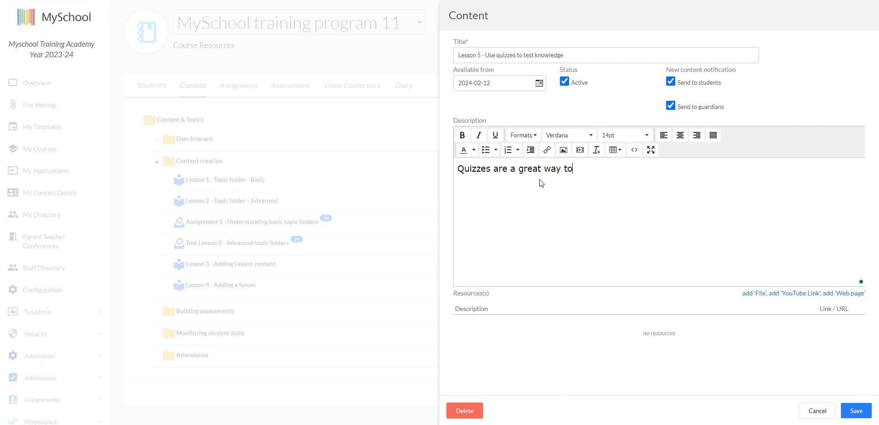
text(test progress;)
key(Return)
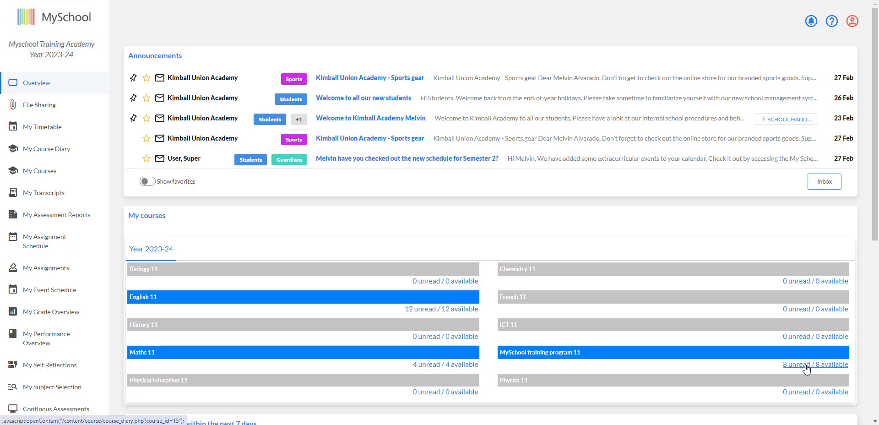
As a student, open MySchool training program 11 and mark 'Lesson 3 - Adding Lesson content' as read
click(806, 368)
scroll(369, 135, down, 2)
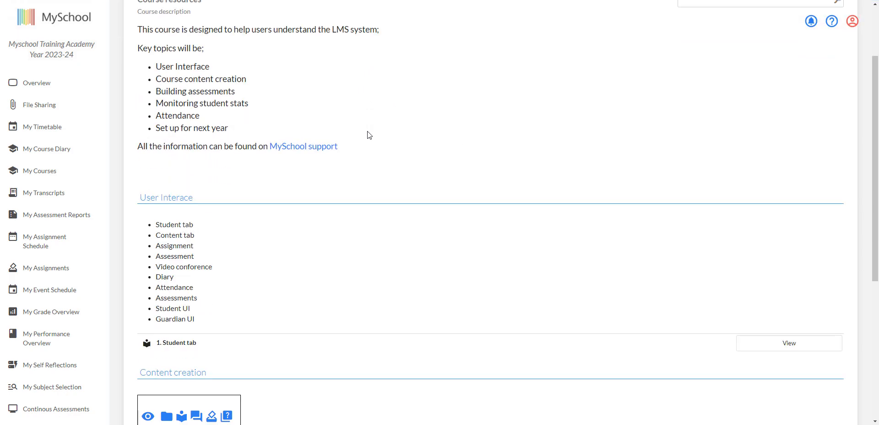
scroll(369, 135, down, 5)
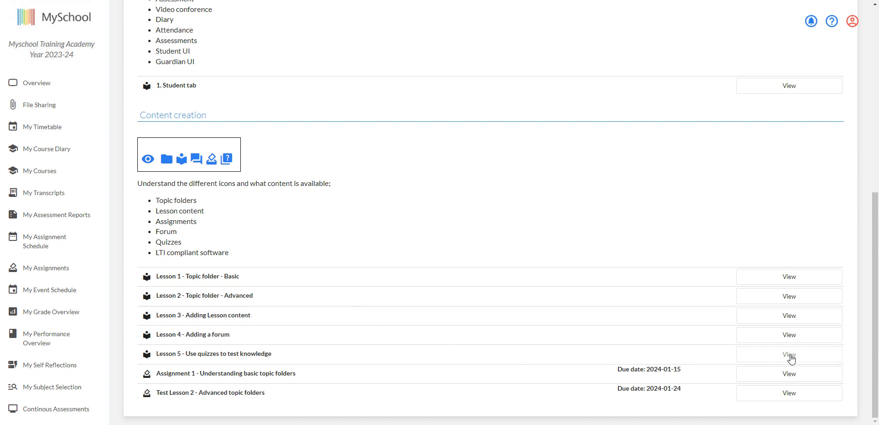
click(792, 319)
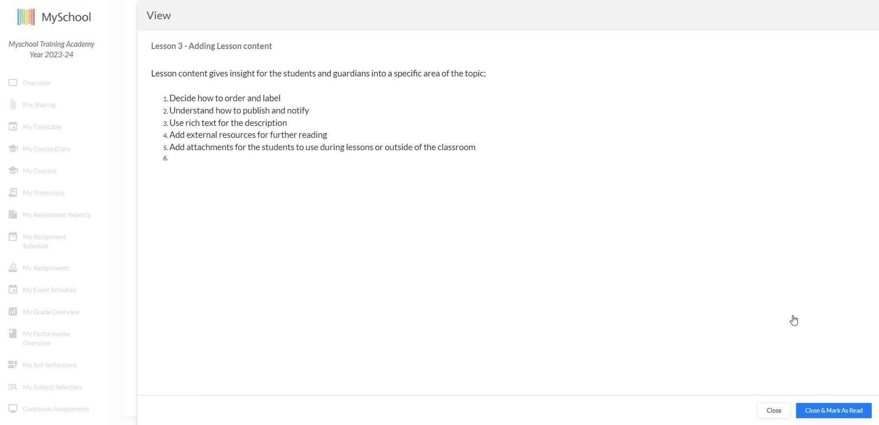
click(824, 415)
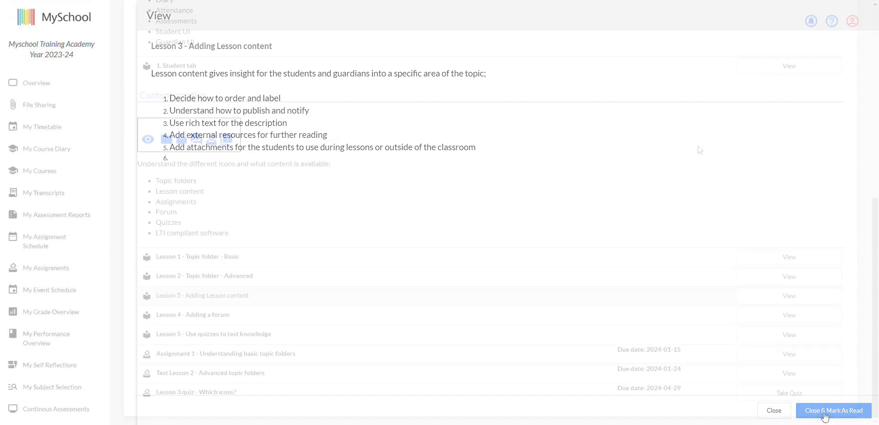
Take the 'Lesson 3 quiz - Which icons?', choose Question mark, and submit the quiz
click(809, 390)
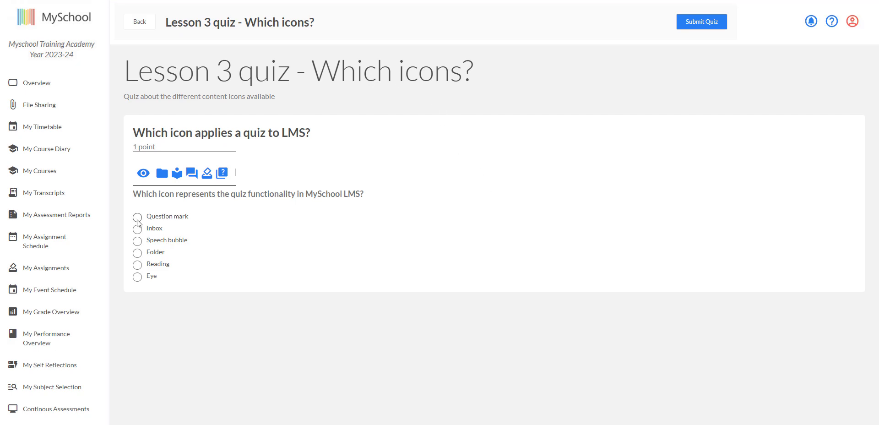
click(137, 219)
click(700, 26)
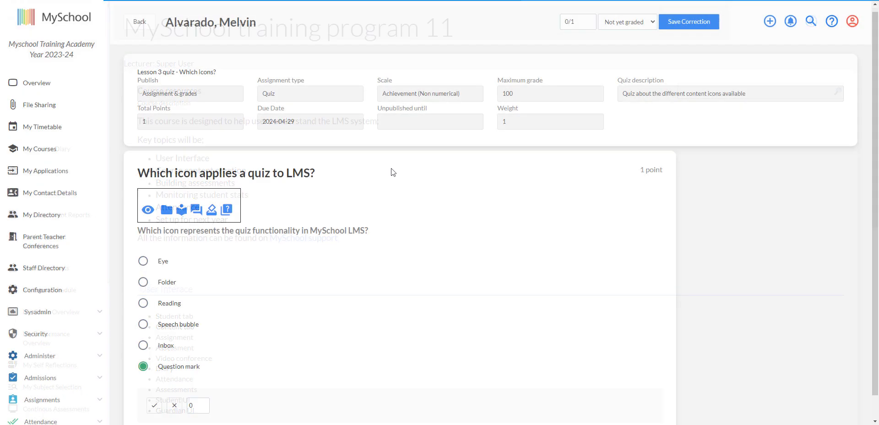
Mark the student's quiz answer as correct
scroll(220, 333, down, 1)
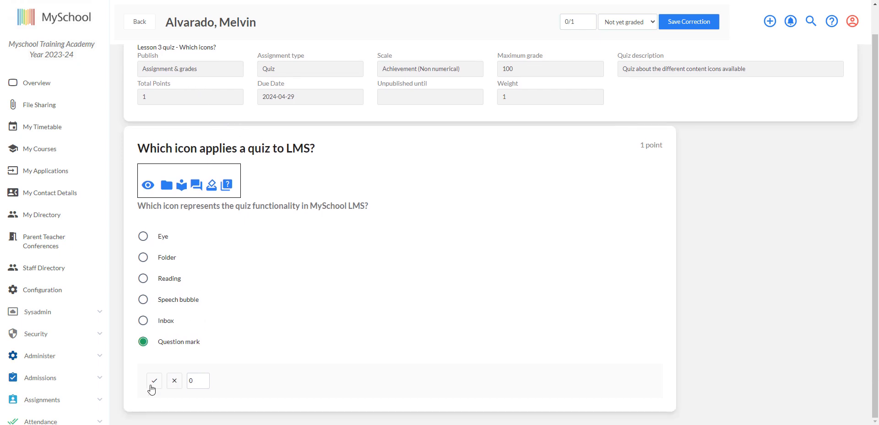
click(154, 381)
scroll(409, 111, up, 1)
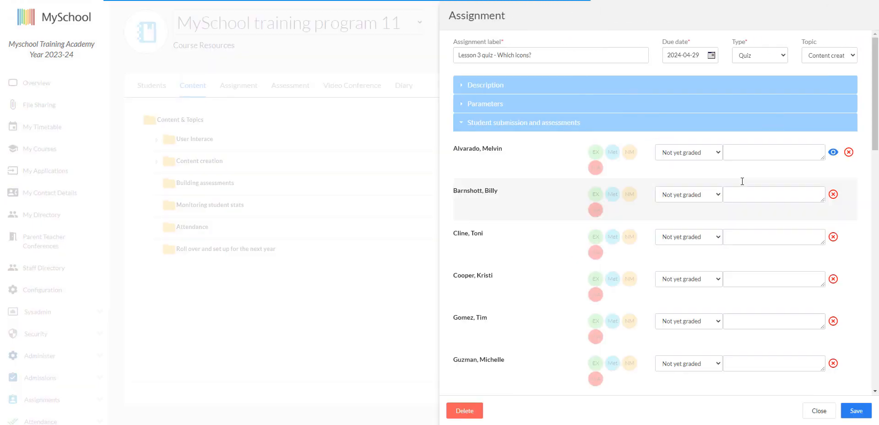
Grade the first student Exceeding on the Lesson 3 quiz with the comment 'Great reply' and save
click(596, 153)
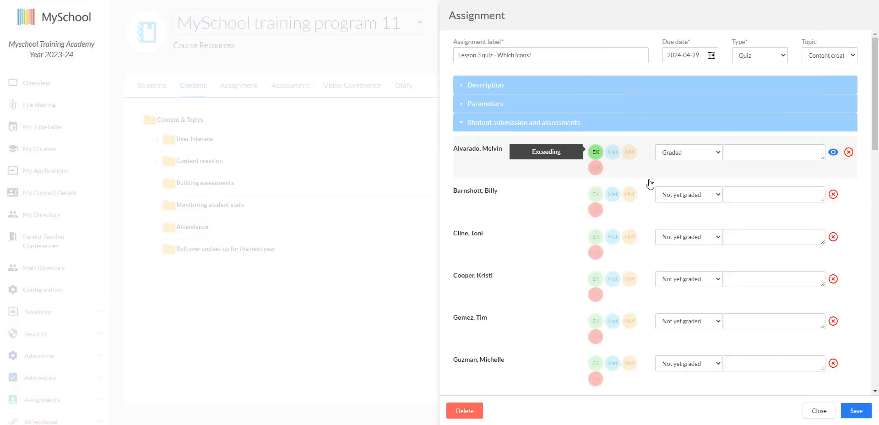
click(744, 152)
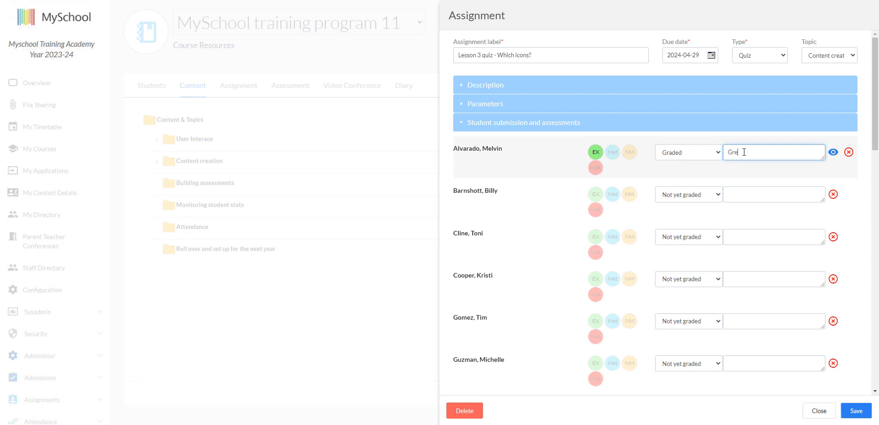
text(Great reply)
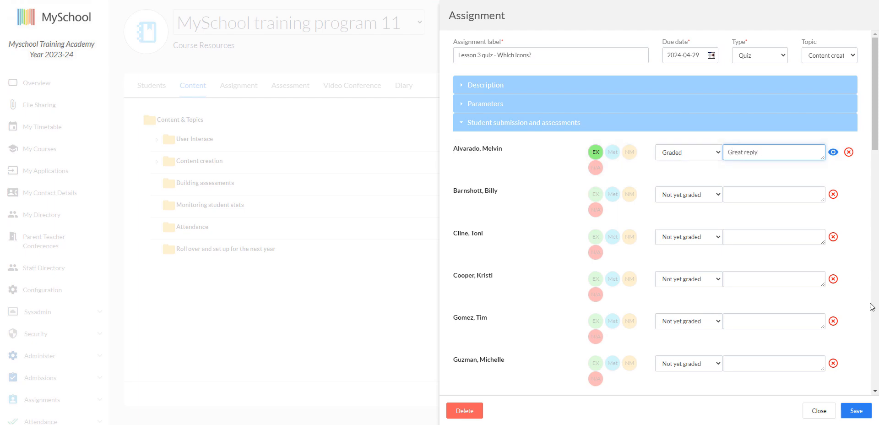
click(856, 410)
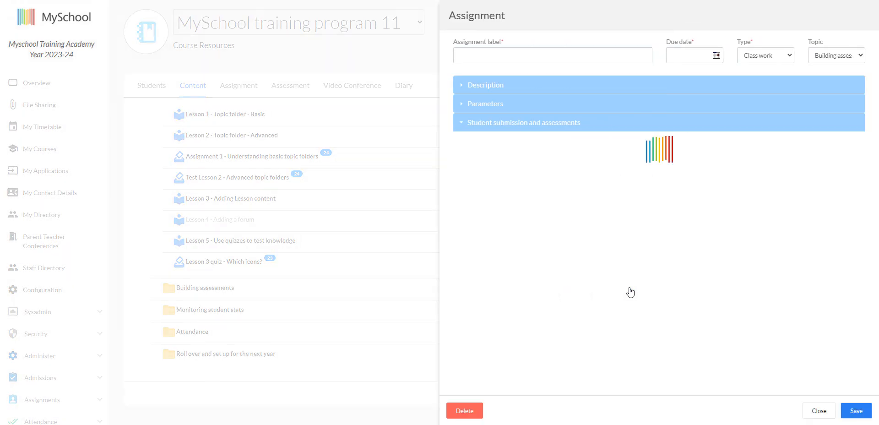
Create an assignment labelled 'Classwork A: Building assessments' with a due date of 2024-04-19
click(504, 58)
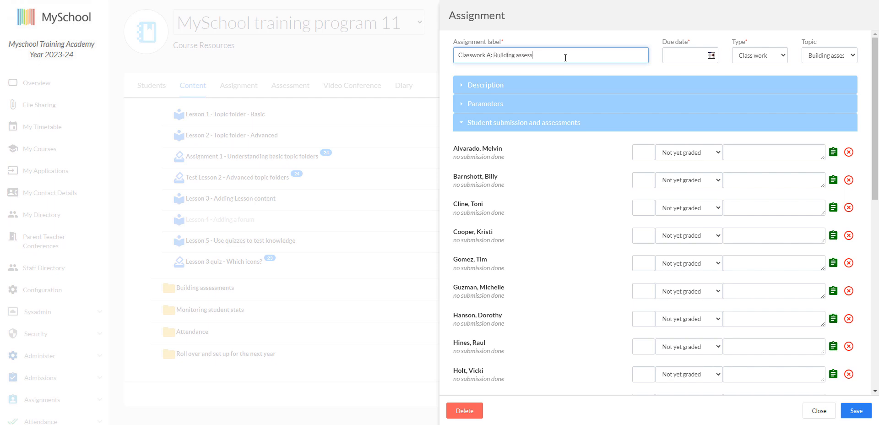
click(696, 63)
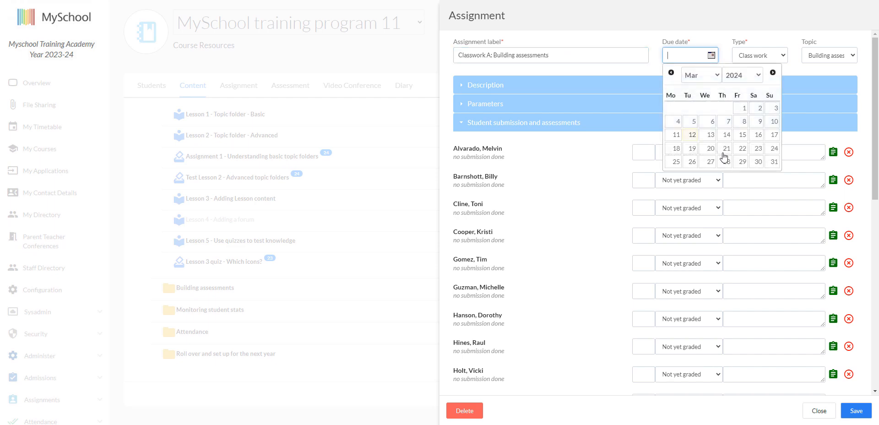
click(773, 72)
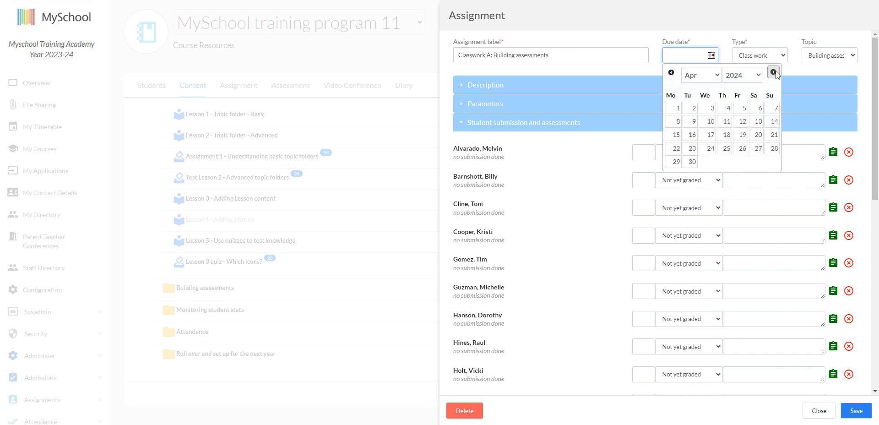
click(742, 136)
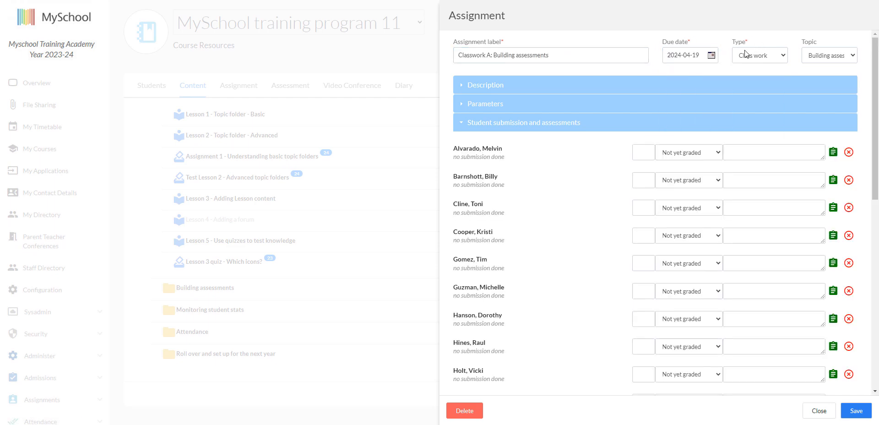
Set the assignment's scale to Achievement (Non numerical) and publish setting to Assignment & grades, then save it
click(579, 104)
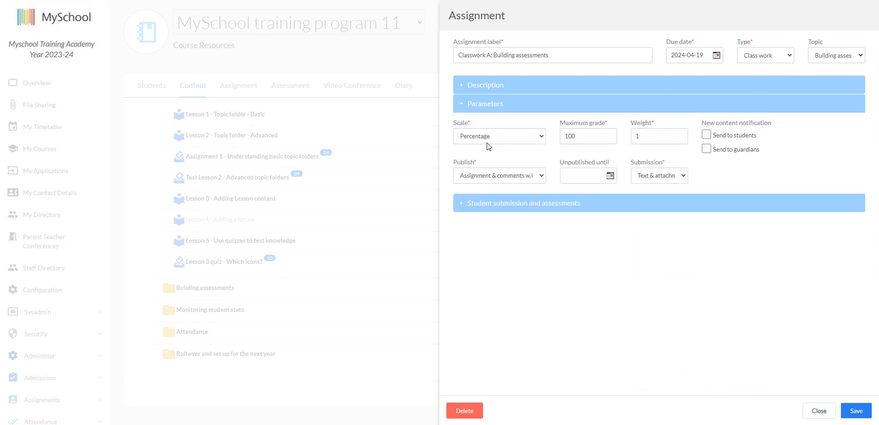
click(503, 136)
click(501, 149)
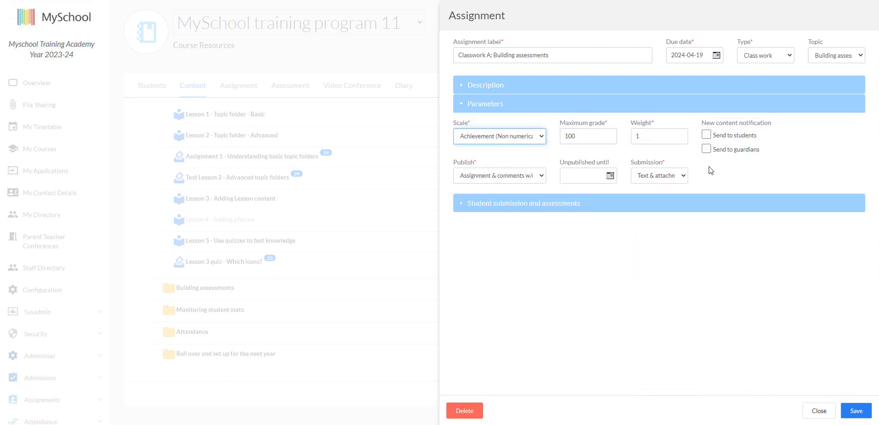
click(538, 176)
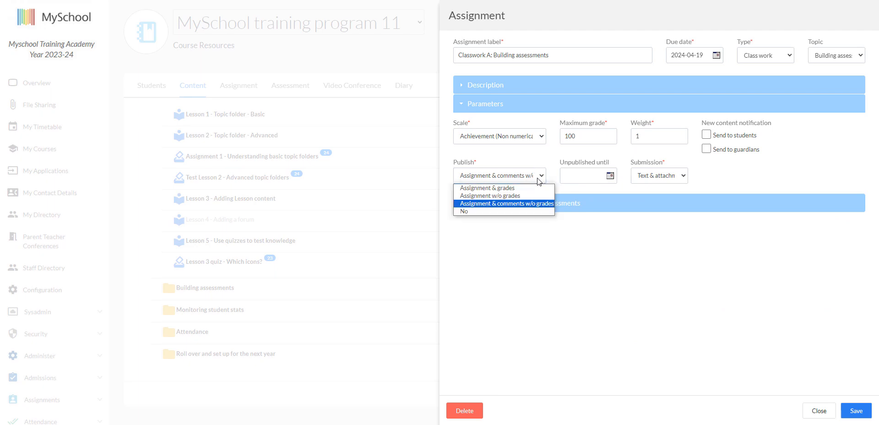
click(526, 187)
click(753, 178)
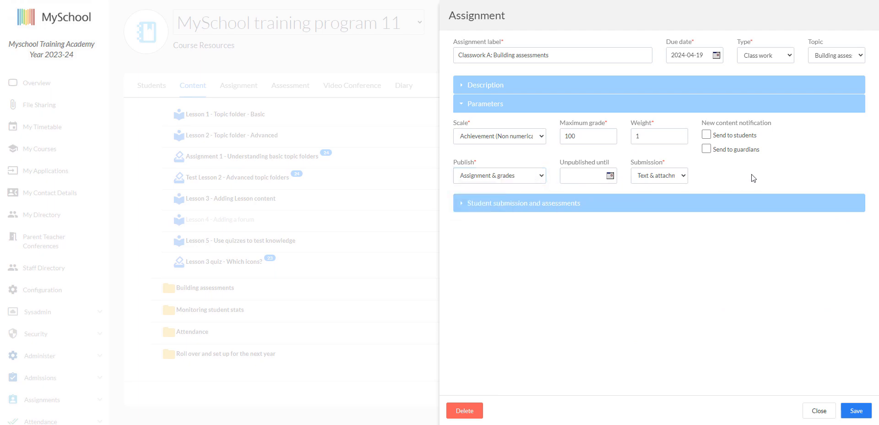
click(855, 410)
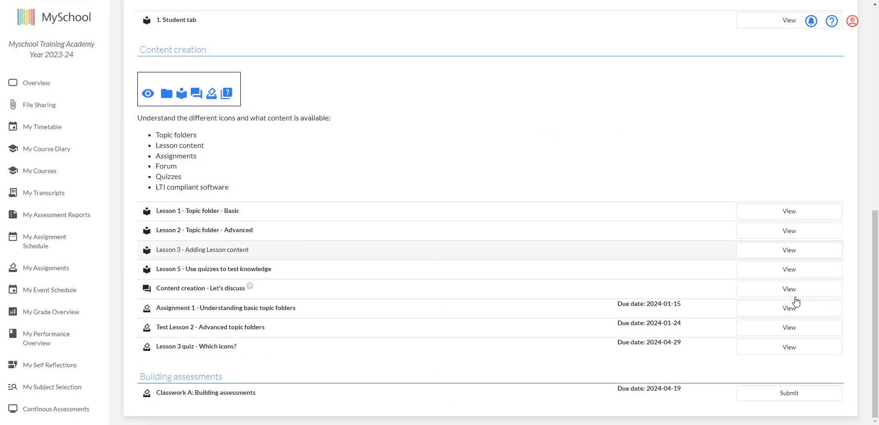
Open 'Project group 1' and delete the assessments of the first two listed students
click(796, 292)
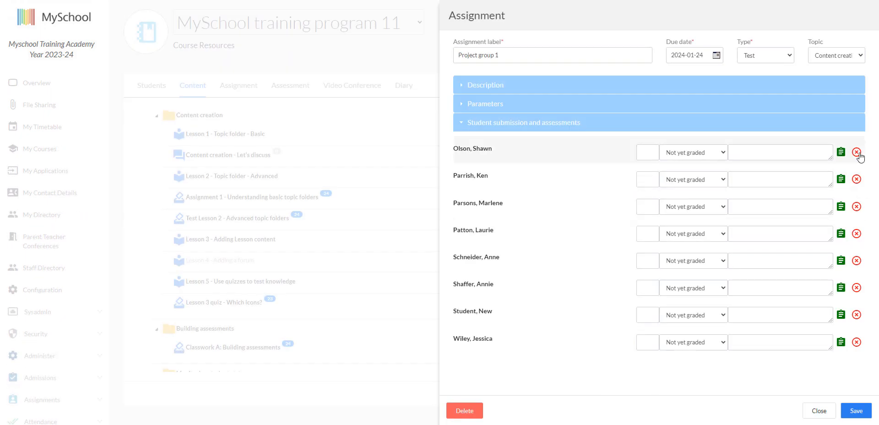
click(857, 152)
click(481, 32)
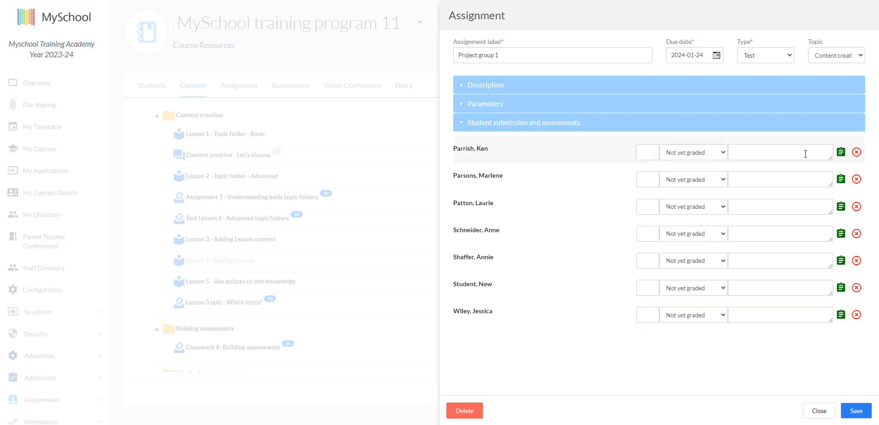
click(855, 152)
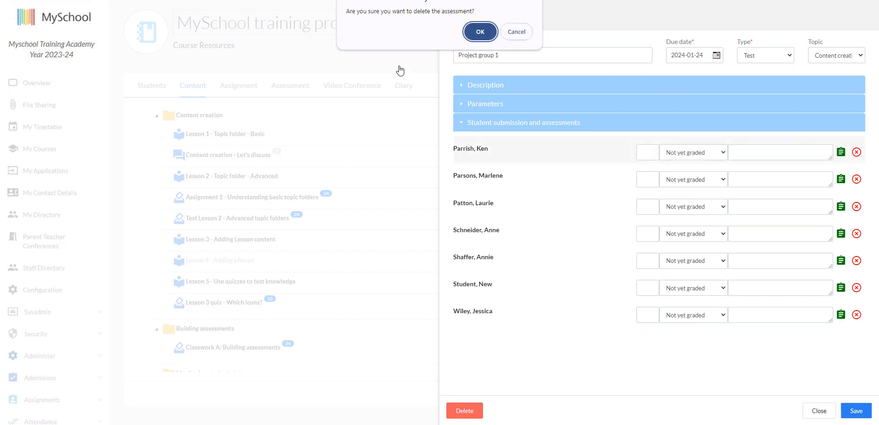
click(479, 33)
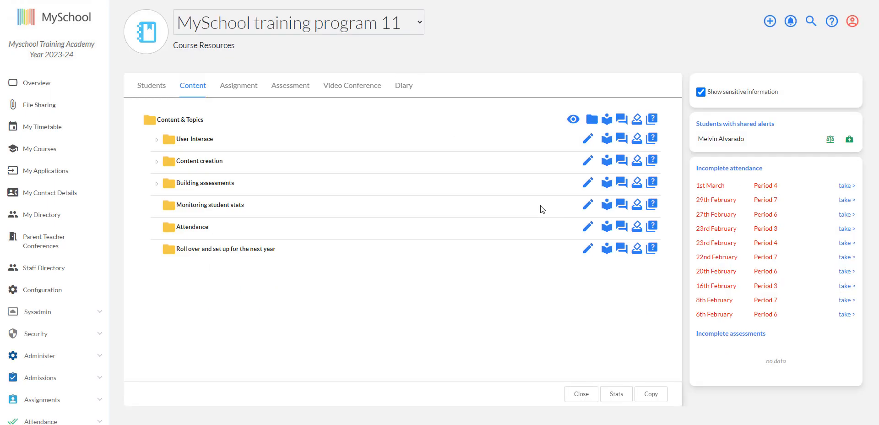
Open 'Project group 1' from the assignment list, grade its six students 75, 75, 85, 75, 70 and 80, and comment 'Great effort' on the first
click(246, 85)
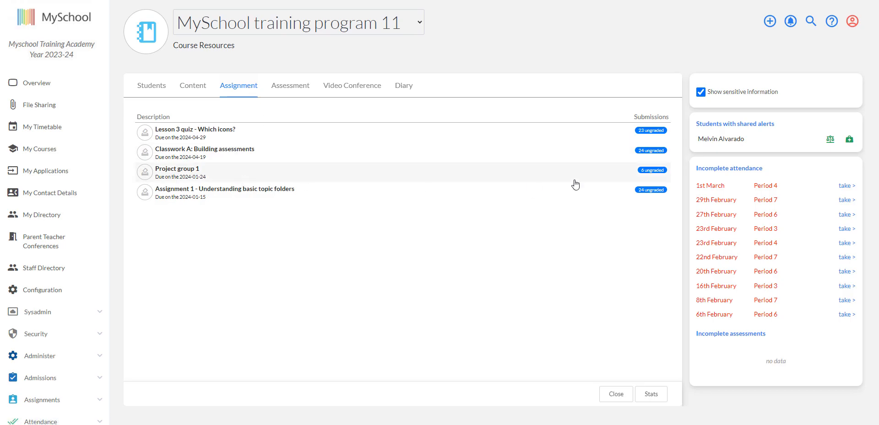
click(620, 176)
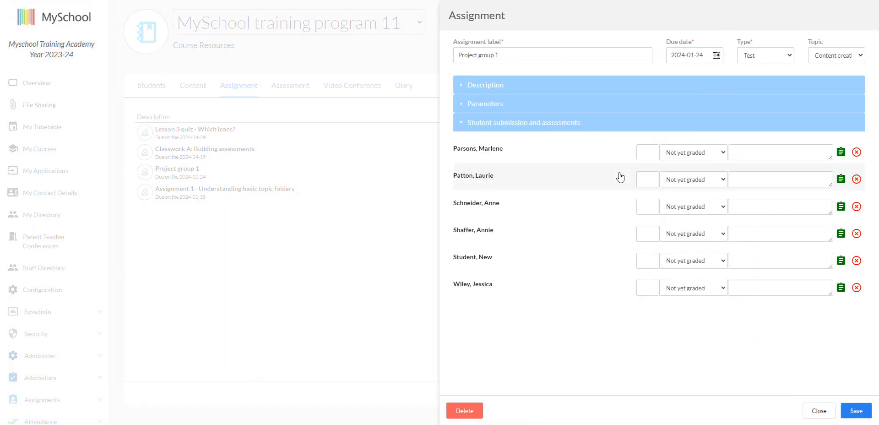
click(657, 155)
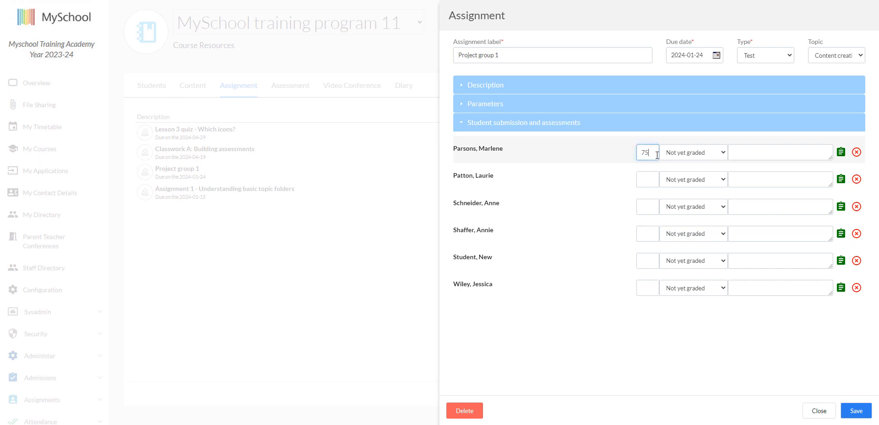
click(652, 181)
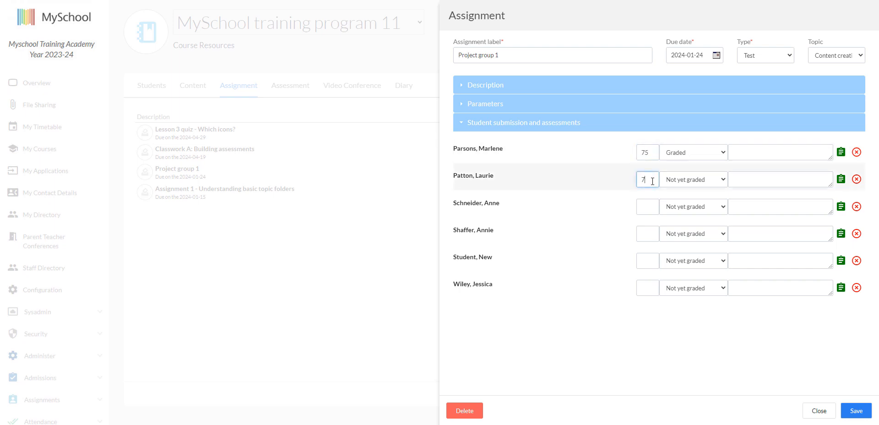
click(649, 208)
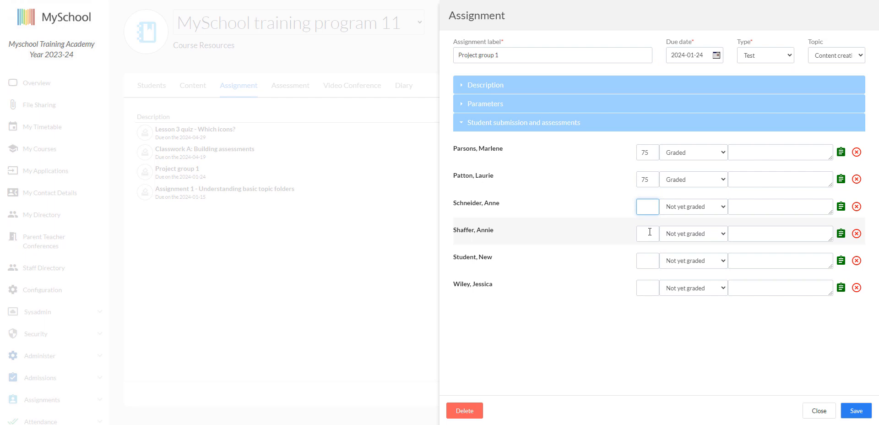
click(652, 230)
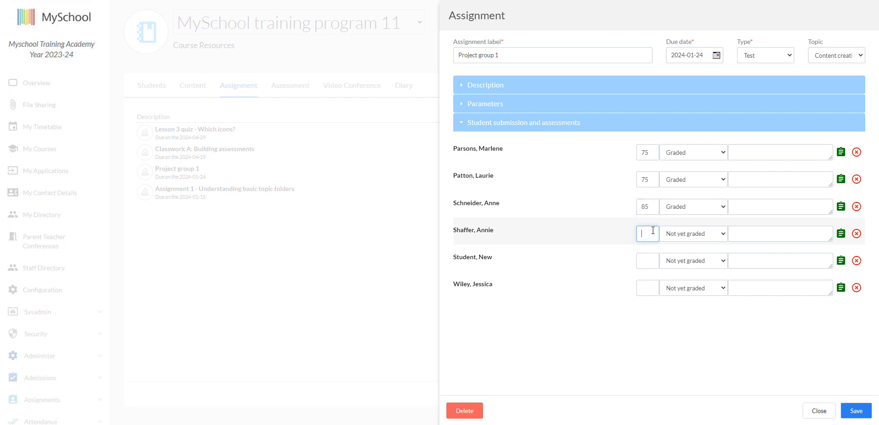
click(652, 262)
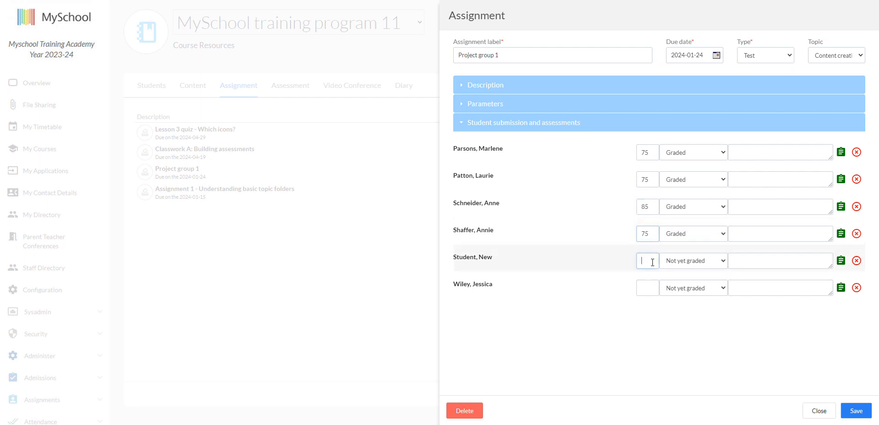
click(653, 285)
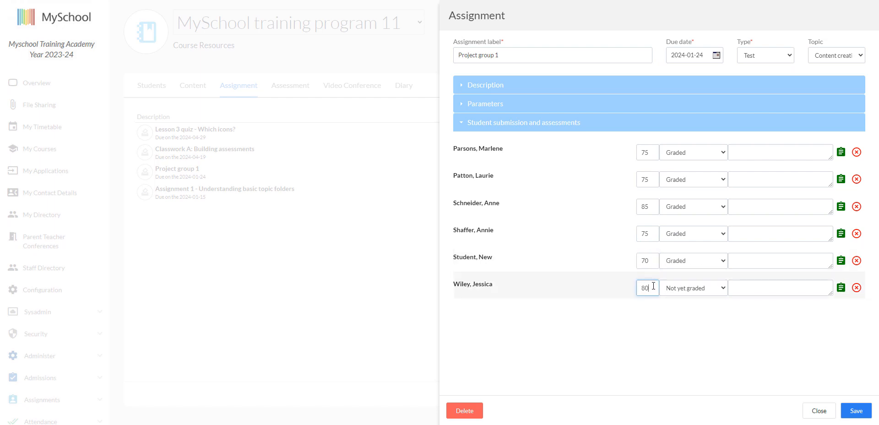
click(779, 154)
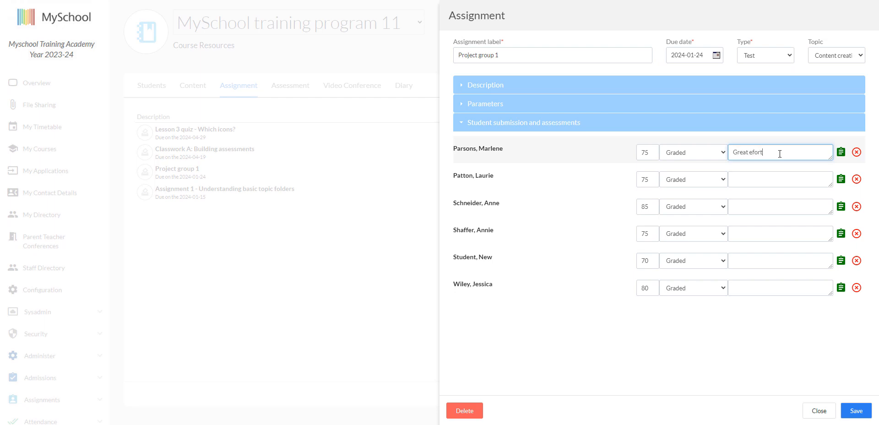
key(BackSpace)
key(BackSpace)
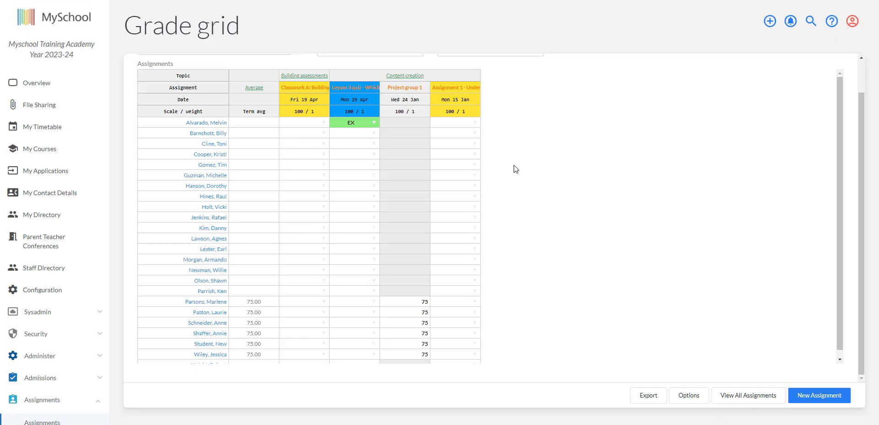
In the grade grid, grade the first four students on Assignment 1 as EX, Met, NM and Met
click(447, 151)
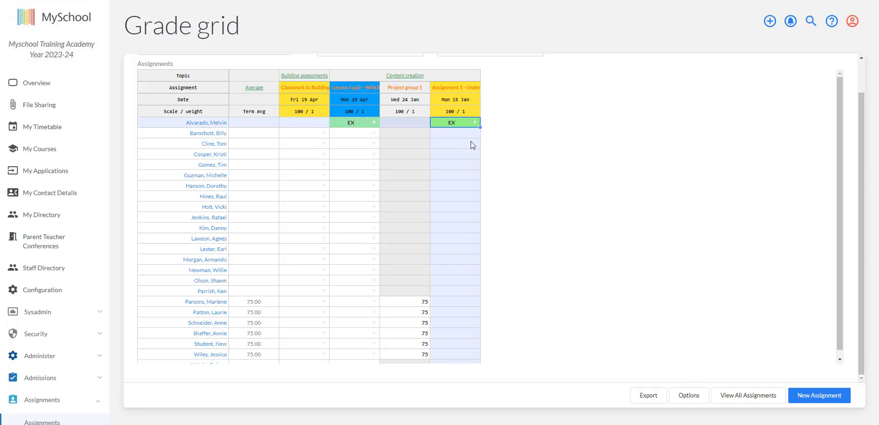
click(467, 135)
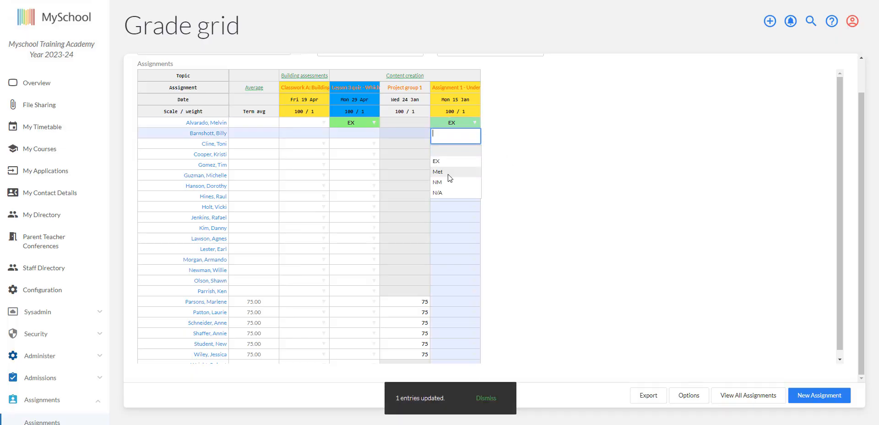
click(446, 172)
click(463, 144)
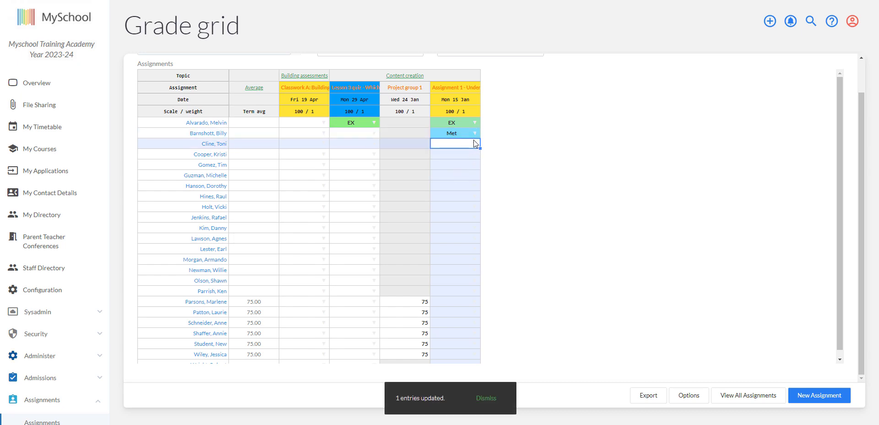
click(474, 142)
click(448, 194)
click(473, 155)
click(447, 193)
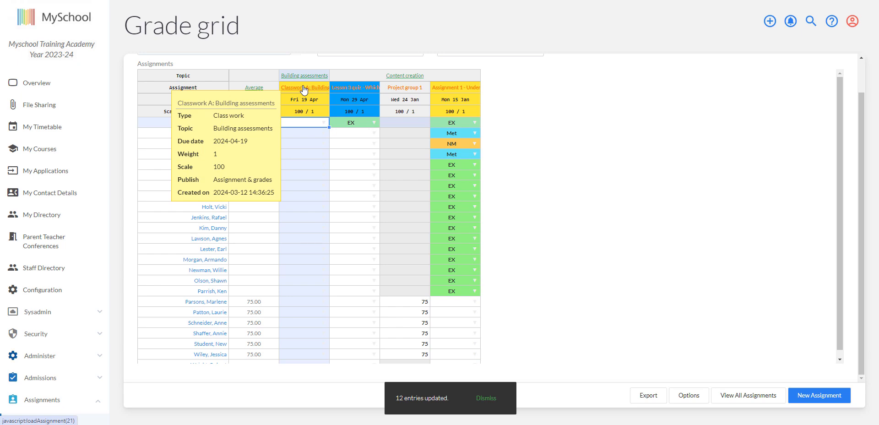
Grade the first student EX on Classwork A and fill that grade down to all students
click(317, 123)
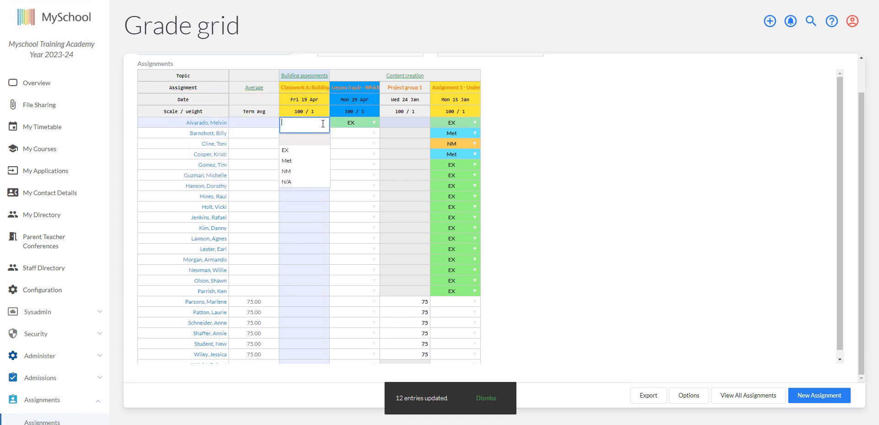
click(302, 152)
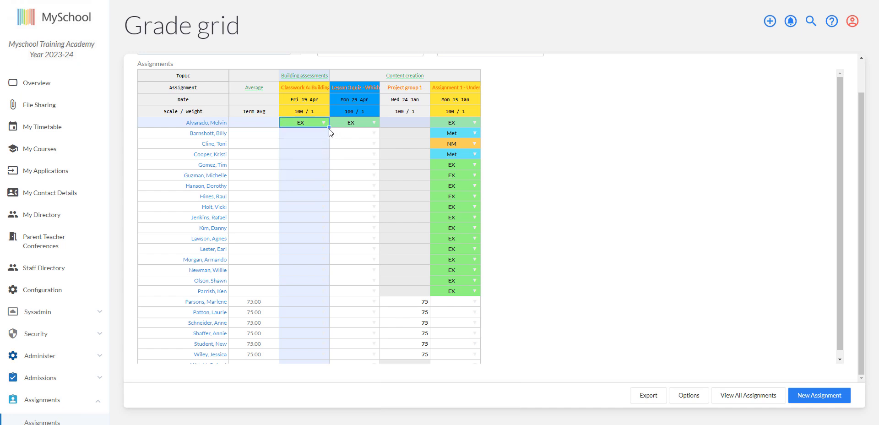
drag(329, 128, 324, 412)
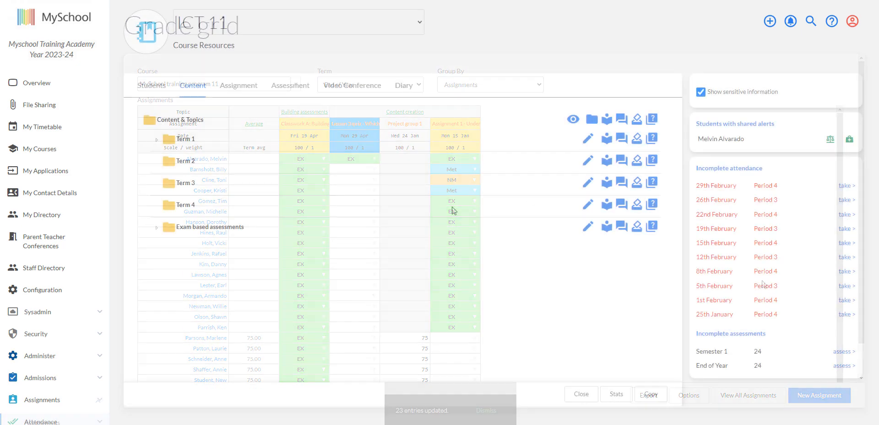
Expand the Term 1 and Exam based assessments folders in the ICT 11 course content
click(157, 139)
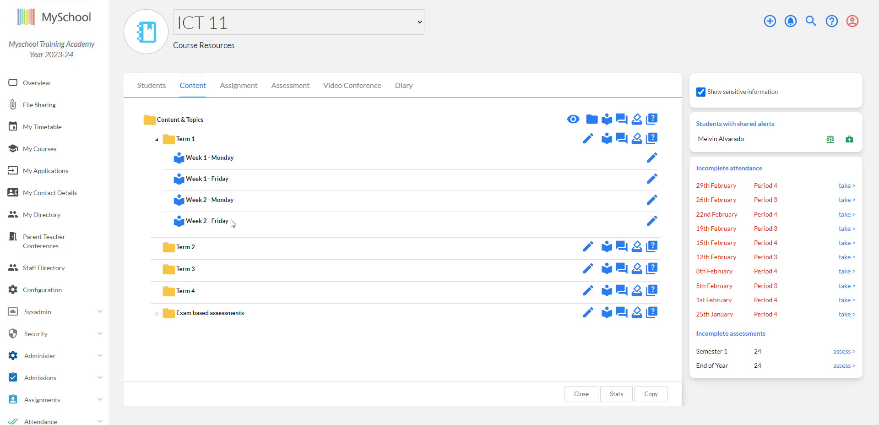
click(156, 314)
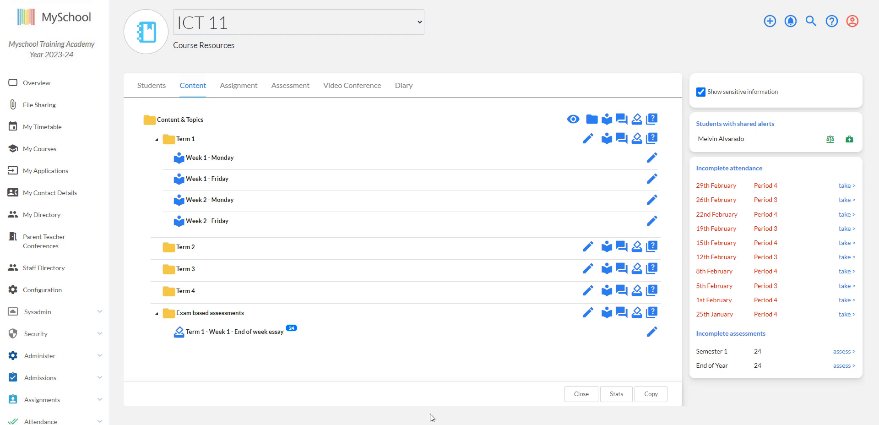
Open the December content resource, set its available-from date to 2024-01-08, and enable notifications to students and guardians
click(645, 242)
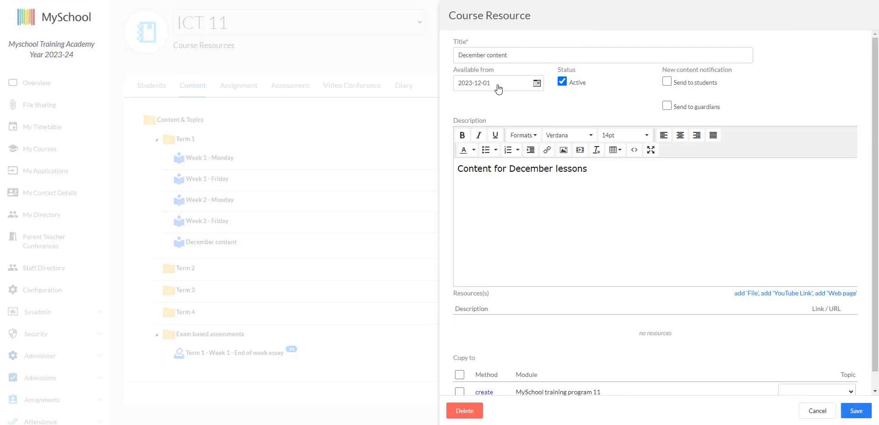
click(499, 86)
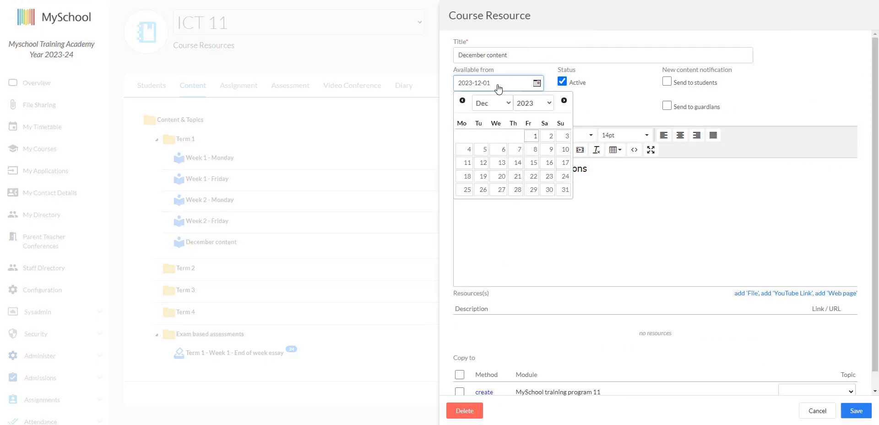
click(565, 101)
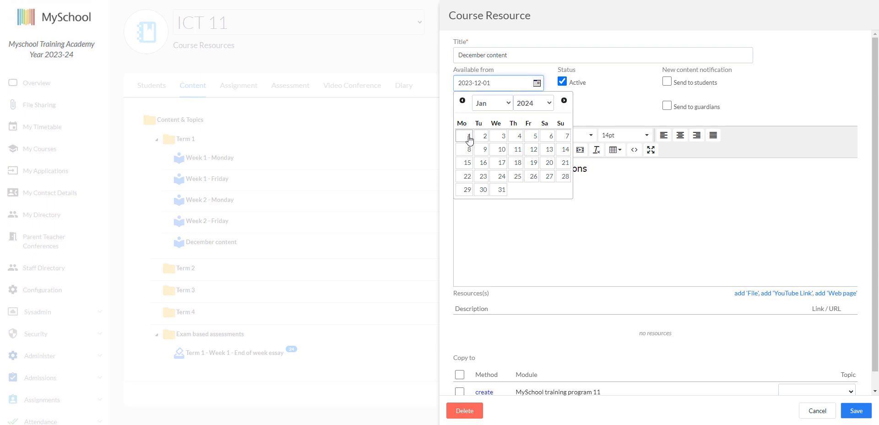
click(468, 150)
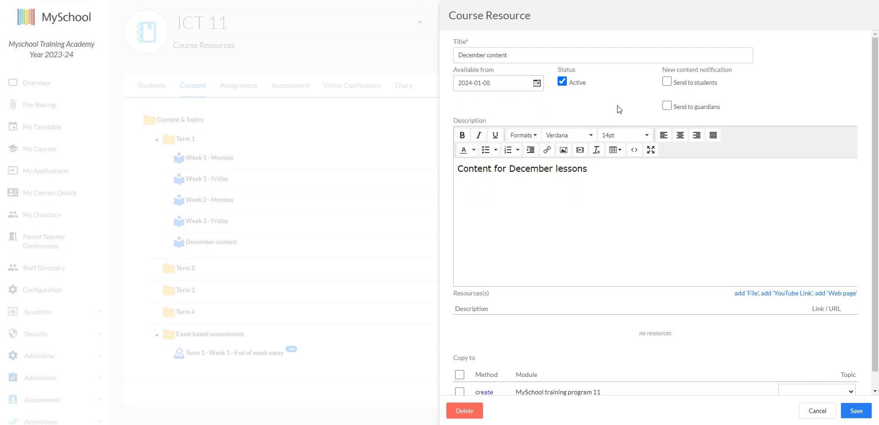
click(666, 82)
click(667, 106)
Change the description to 'Content for January lessons' and save the resource
drag(510, 169, 554, 167)
text(Januar)
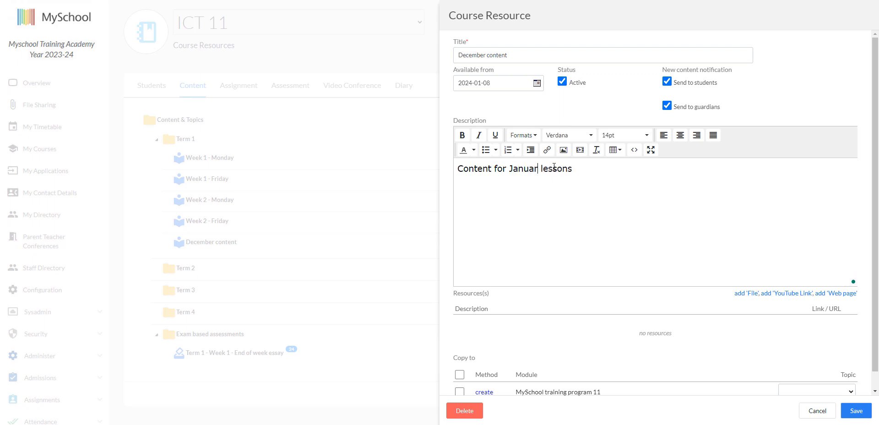
text(y)
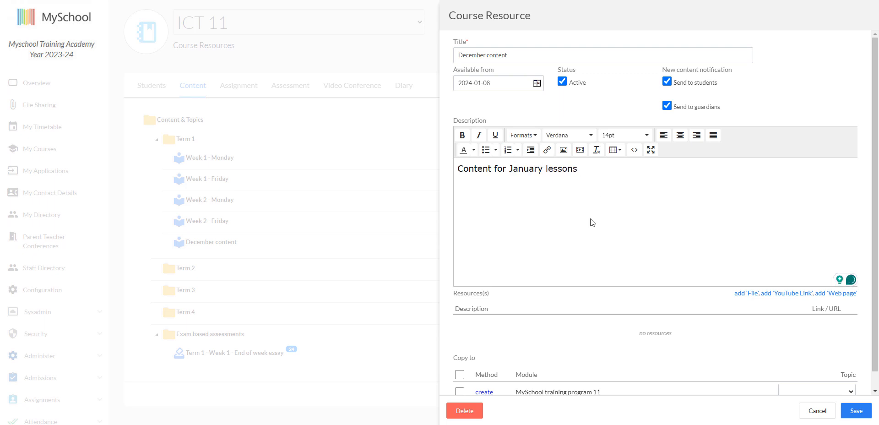
click(850, 411)
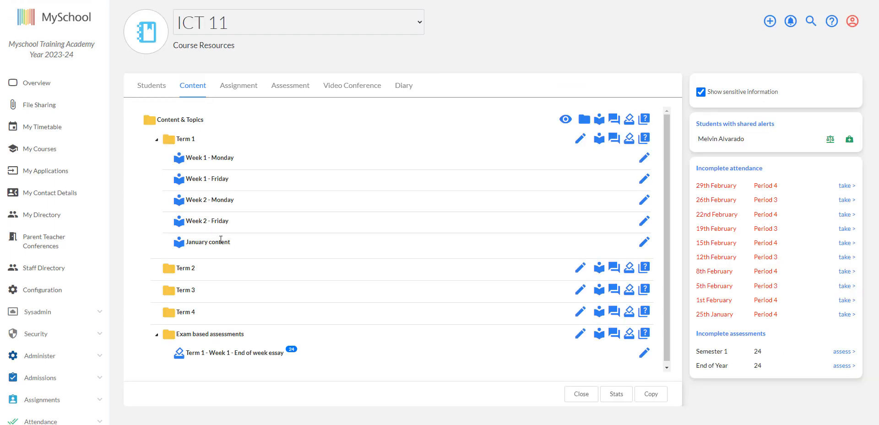
Move the January content resource from Term 1 into the Term 2 folder and expand Term 2
mouse_move(224, 242)
mouse_down()
mouse_move(222, 274)
mouse_move(213, 270)
mouse_up()
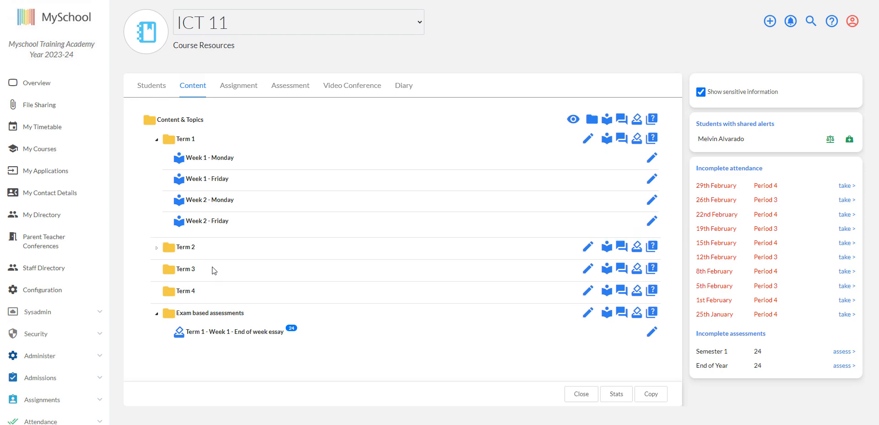
click(158, 248)
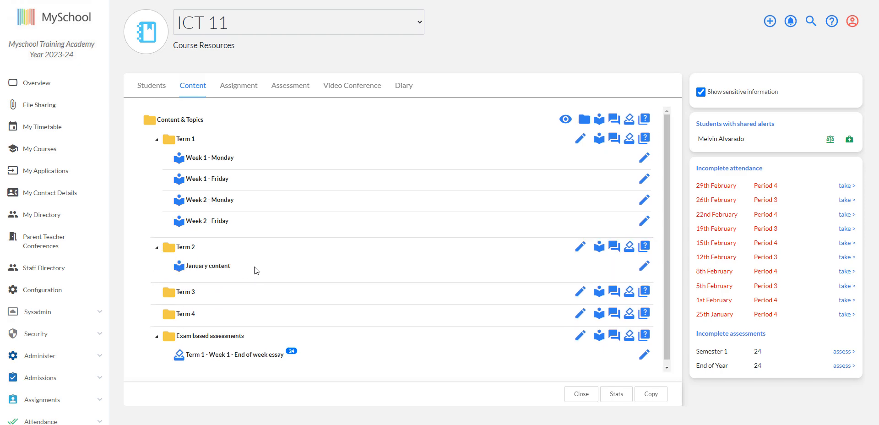